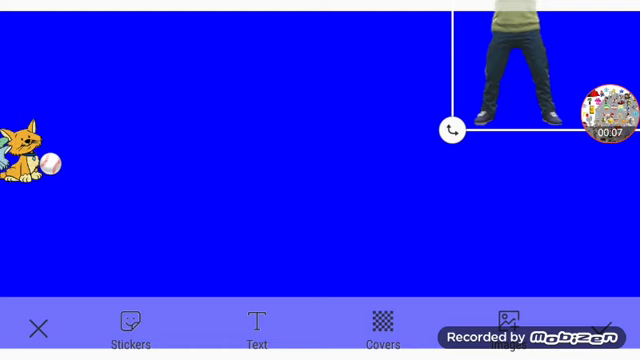
Step: Drag the man sticker from the top-right corner to the upper-left of the blue canvas
mouse_move(515, 70)
mouse_down()
mouse_move(189, 146)
mouse_move(193, 174)
mouse_up()
Step: Shrink the man sticker slightly and nudge it up and to the right
drag(130, 234, 144, 226)
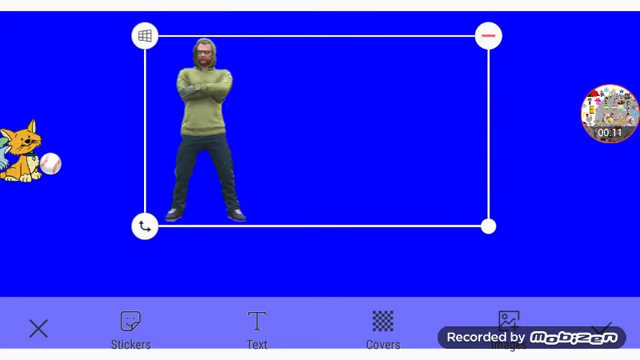
drag(200, 130, 217, 117)
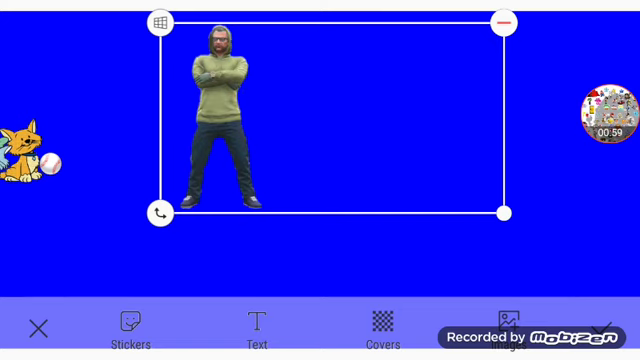
Step: Select the dog sticker at the left edge to replace it with the red-background dog cartoon
click(610, 113)
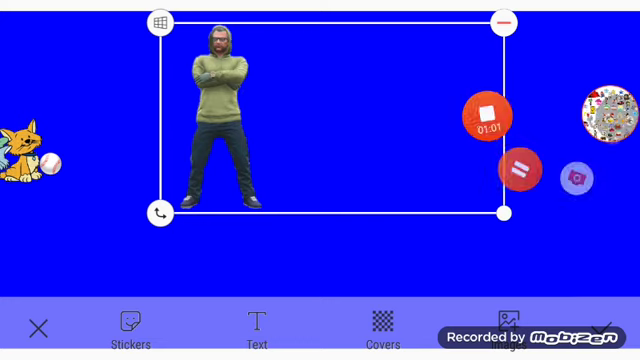
click(25, 150)
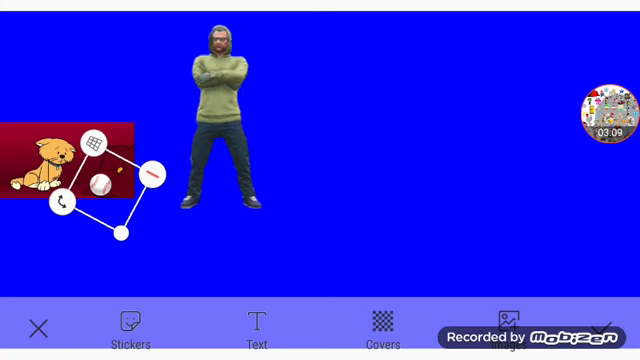
click(610, 113)
Step: Enlarge the white-cat sofa picture a little and select it
click(610, 112)
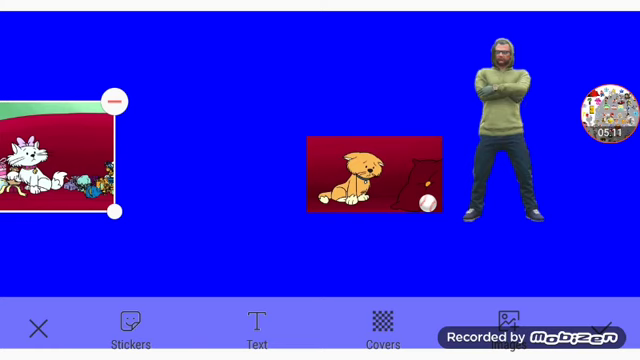
drag(115, 211, 125, 212)
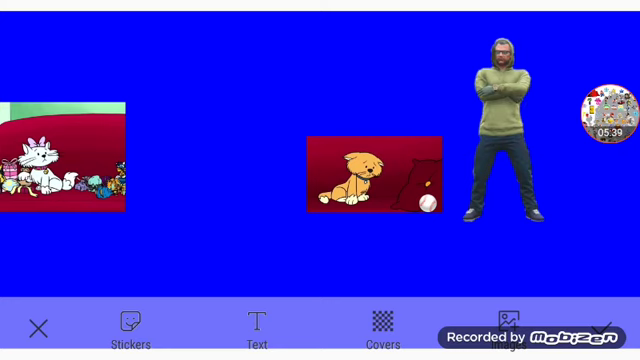
click(60, 160)
Step: Shift the white-cat sofa picture slightly left, then slightly down
drag(60, 160, 38, 162)
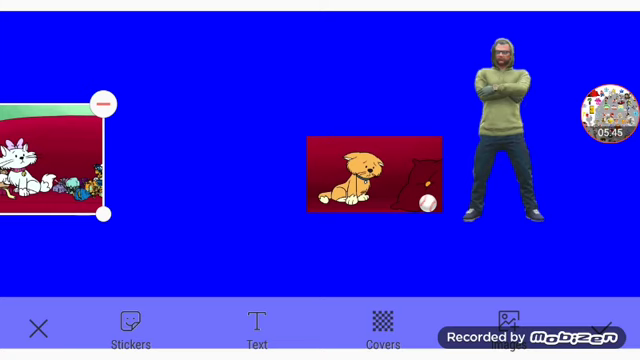
mouse_move(50, 160)
mouse_down()
mouse_move(45, 177)
mouse_move(100, 134)
mouse_up()
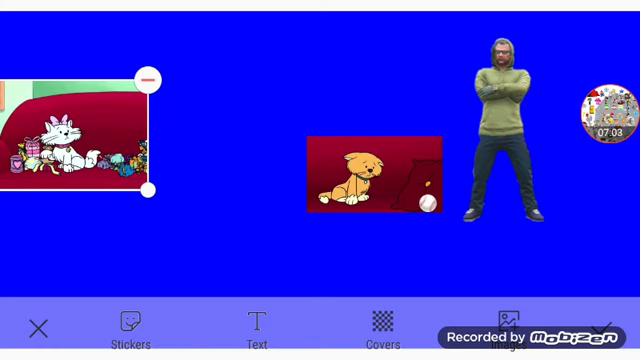
Step: Shift the man sticker and dog picture leftward, fine-tune the man, and lower the cat picture
drag(505, 130, 448, 130)
mouse_move(365, 175)
mouse_down()
mouse_move(370, 172)
mouse_move(345, 172)
mouse_up()
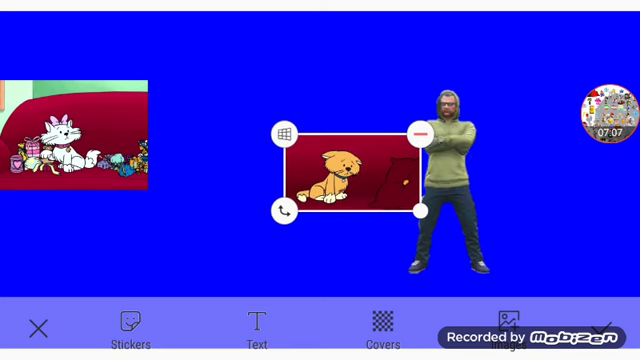
click(450, 235)
drag(413, 190, 428, 203)
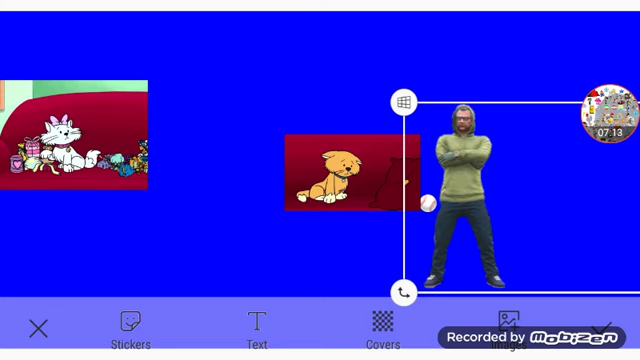
drag(75, 135, 75, 145)
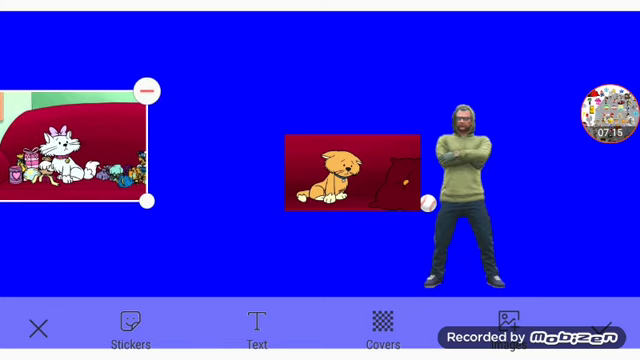
click(428, 203)
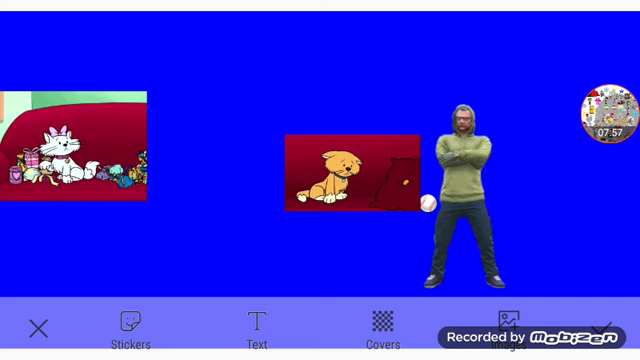
Step: Move the white-cat sofa picture right and down until it sits beside the dog cartoon
click(70, 145)
drag(70, 145, 178, 160)
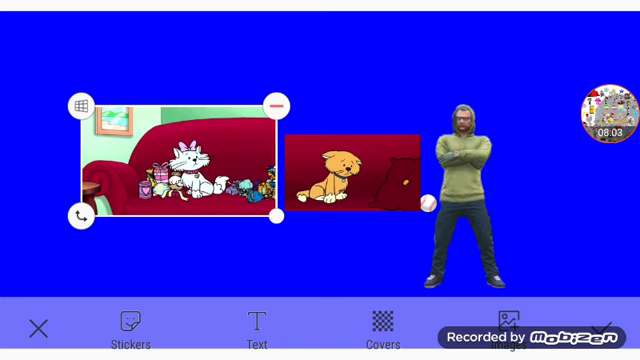
Step: Raise the standing man sticker slightly on the blue canvas
click(611, 112)
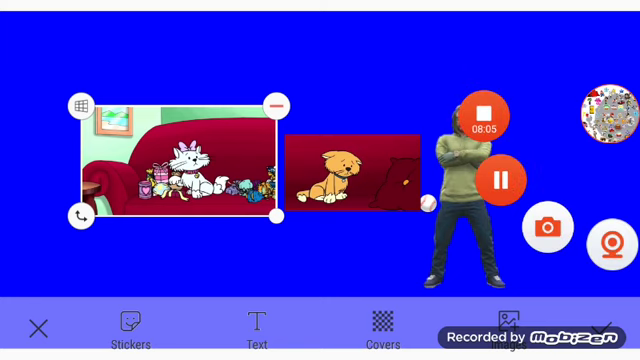
click(470, 200)
drag(470, 200, 474, 150)
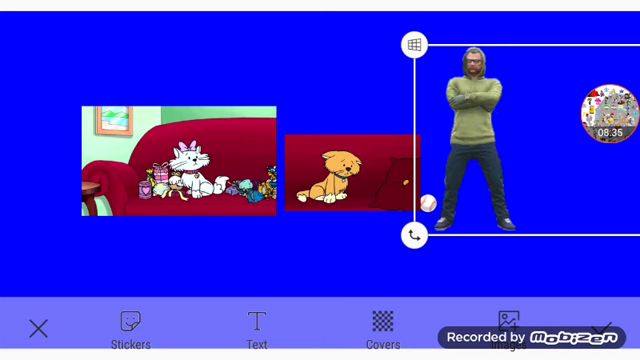
Step: Lower the cat-on-sofa picture by a few pixels and deselect it
click(178, 160)
drag(178, 160, 178, 166)
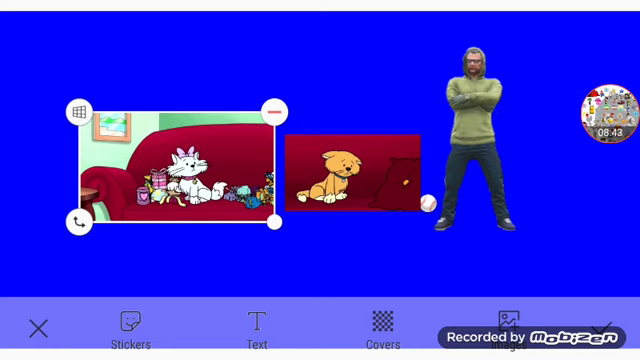
click(200, 260)
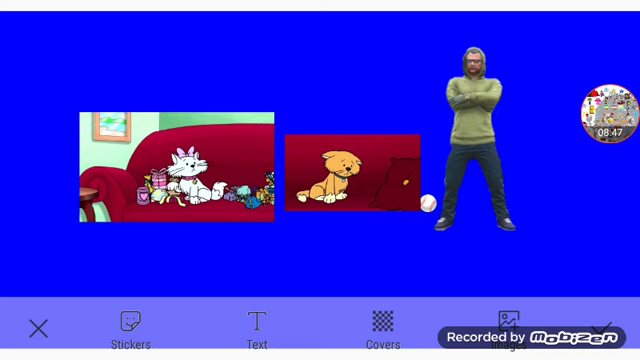
click(610, 113)
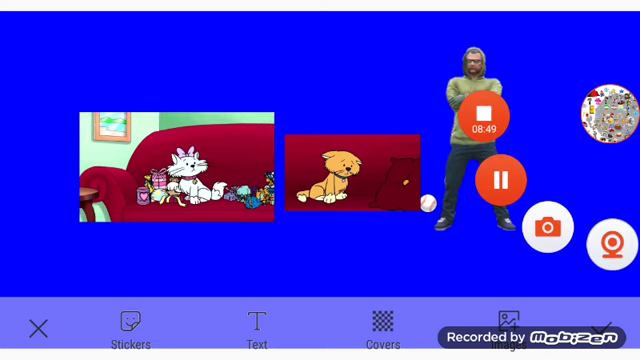
Step: Enlarge the newly added hooded teen sticker slightly with its corner handle
drag(110, 223, 130, 221)
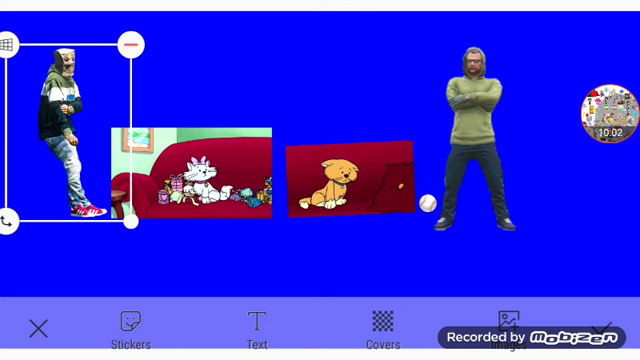
Step: Drag the hooded teen sticker right and down so it overlaps the cat picture's left side
drag(68, 130, 1, 103)
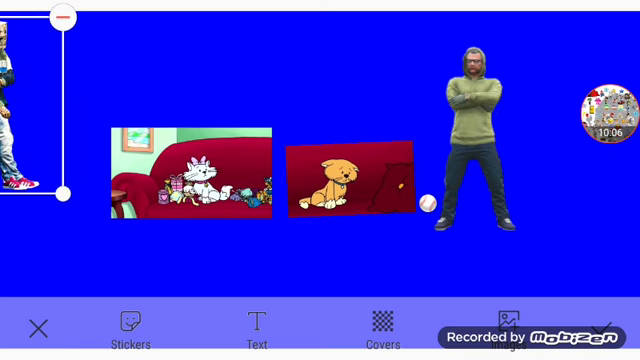
click(477, 130)
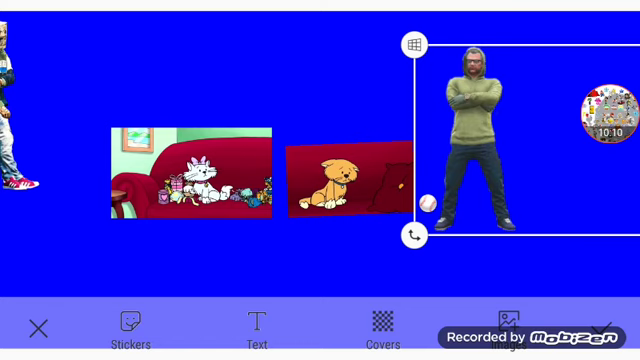
click(15, 100)
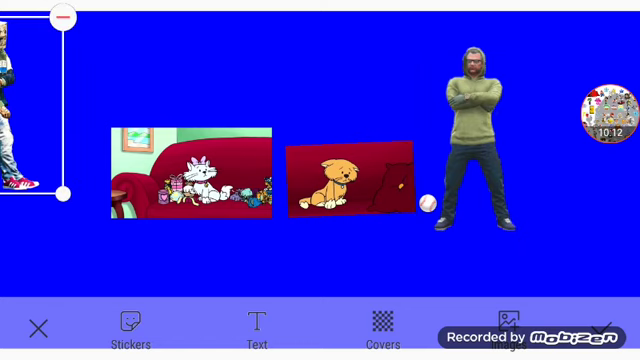
mouse_move(15, 100)
mouse_down()
mouse_move(67, 122)
mouse_move(55, 128)
mouse_up()
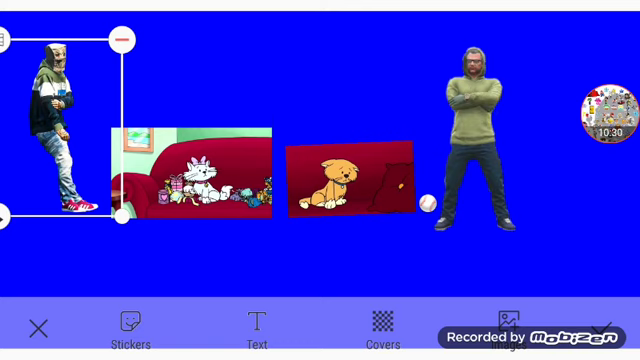
drag(61, 127, 137, 178)
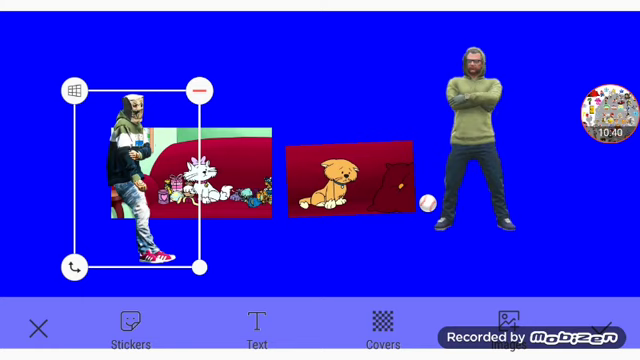
Step: Nudge the bag-head figure slightly higher, then drag it beside the bearded man
mouse_move(137, 178)
mouse_down()
mouse_move(163, 204)
mouse_move(189, 212)
mouse_move(58, 131)
mouse_up()
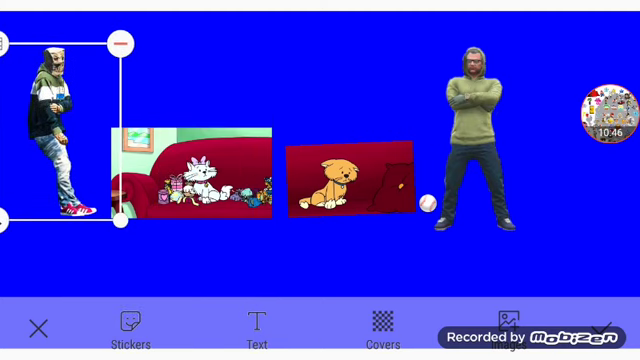
click(610, 113)
drag(60, 131, 70, 142)
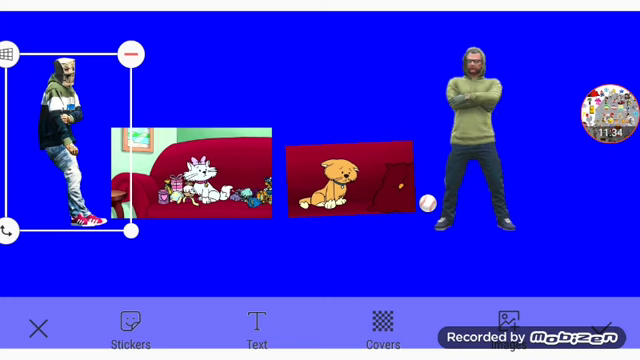
drag(65, 140, 65, 130)
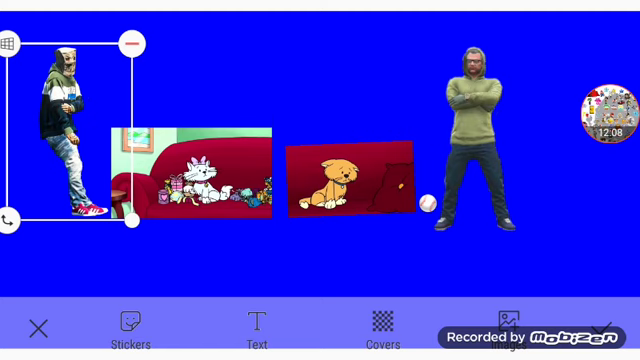
mouse_move(70, 130)
mouse_down()
mouse_move(381, 119)
mouse_move(400, 126)
mouse_move(393, 118)
mouse_up()
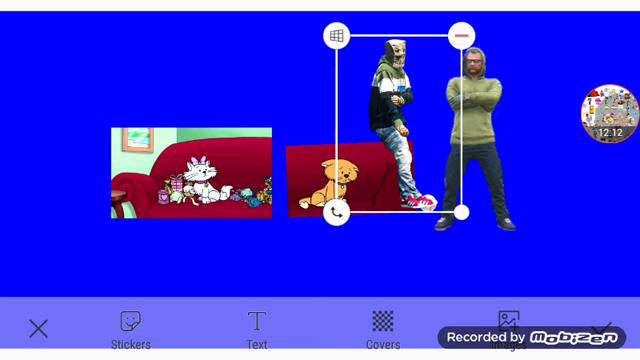
Step: Enlarge the bag-head figure and shift it right beside the bearded man
drag(461, 212, 469, 223)
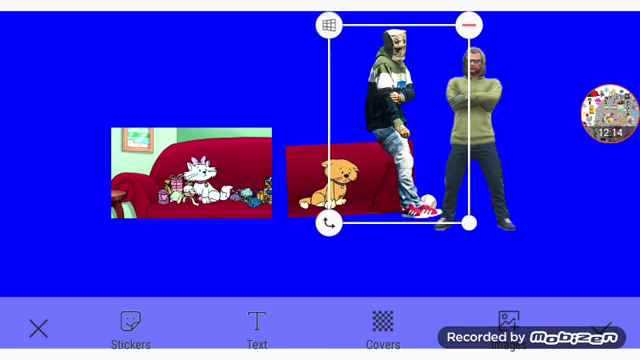
drag(395, 126, 386, 135)
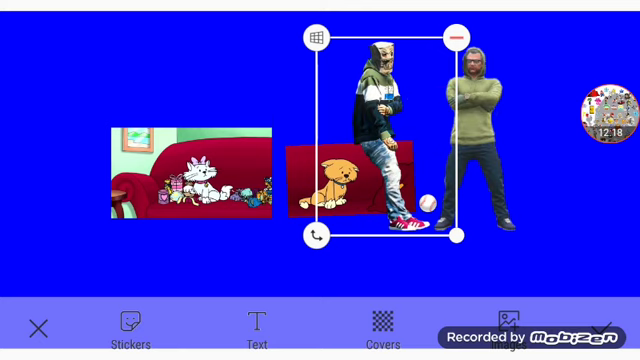
click(472, 125)
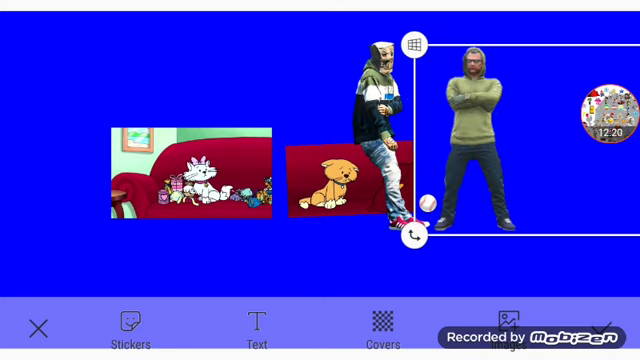
click(380, 125)
drag(387, 136, 530, 140)
Step: Slide the bearded man over the bag-head figure, then drag him out of the scene
mouse_move(470, 130)
mouse_down()
mouse_move(394, 130)
mouse_move(403, 130)
mouse_up()
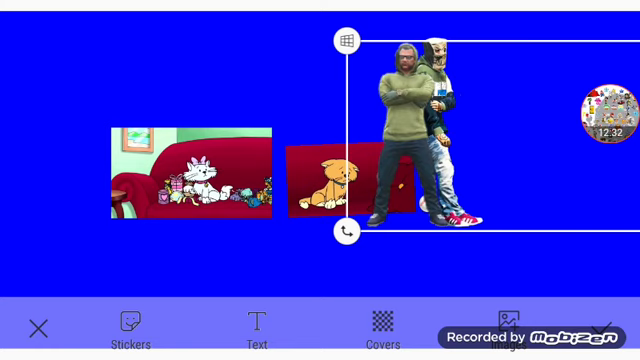
mouse_move(404, 197)
mouse_down()
mouse_move(448, 209)
mouse_move(472, 203)
mouse_move(463, 273)
mouse_move(448, 316)
mouse_up()
mouse_move(450, 215)
mouse_down()
mouse_move(365, 308)
mouse_move(334, 308)
mouse_up()
Step: Delete the bag-head figure and shift the cat picture right against the dog image
click(440, 150)
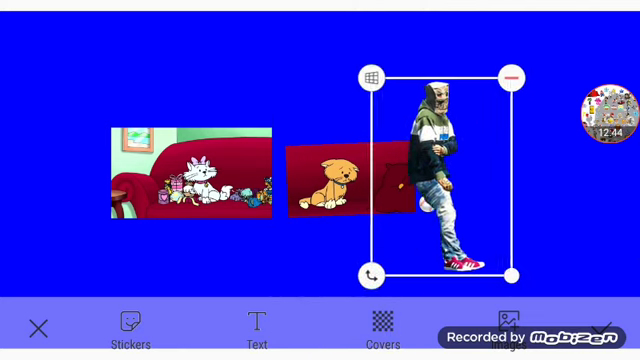
mouse_move(440, 150)
mouse_down()
mouse_move(402, 226)
mouse_move(421, 321)
mouse_move(415, 300)
mouse_up()
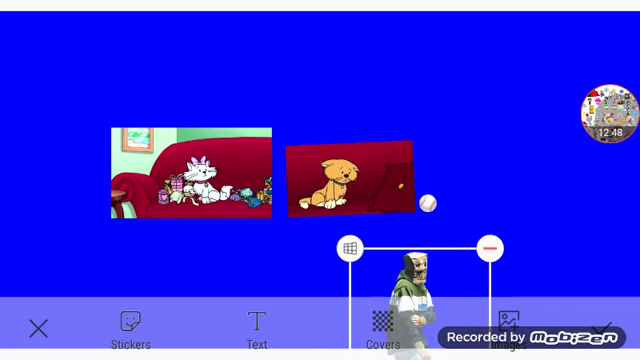
click(489, 248)
click(190, 173)
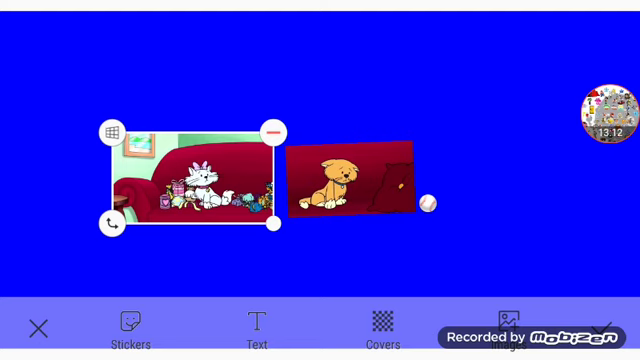
drag(192, 177, 216, 177)
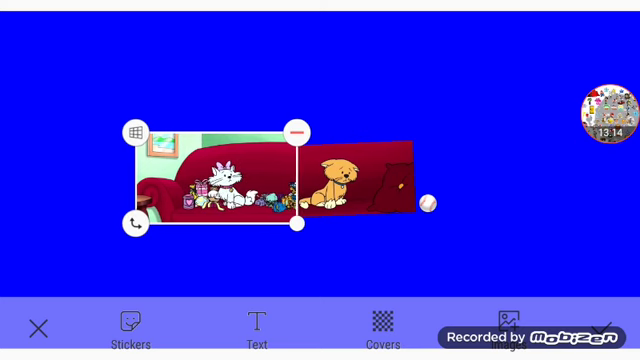
Step: Apply the merged picture of both cats together on the red sofa
click(610, 112)
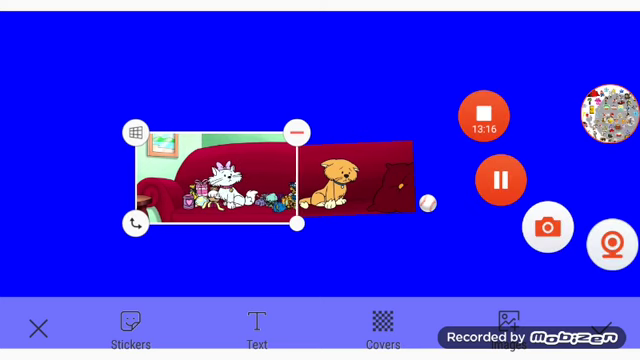
click(451, 204)
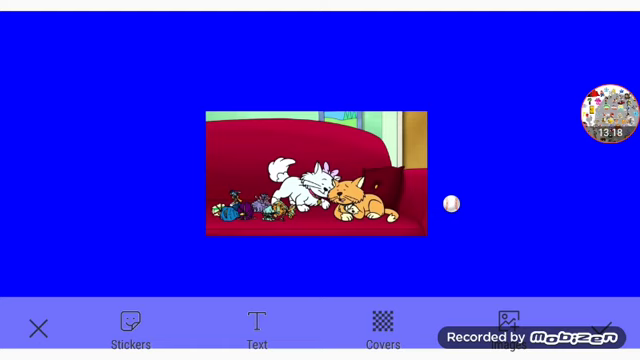